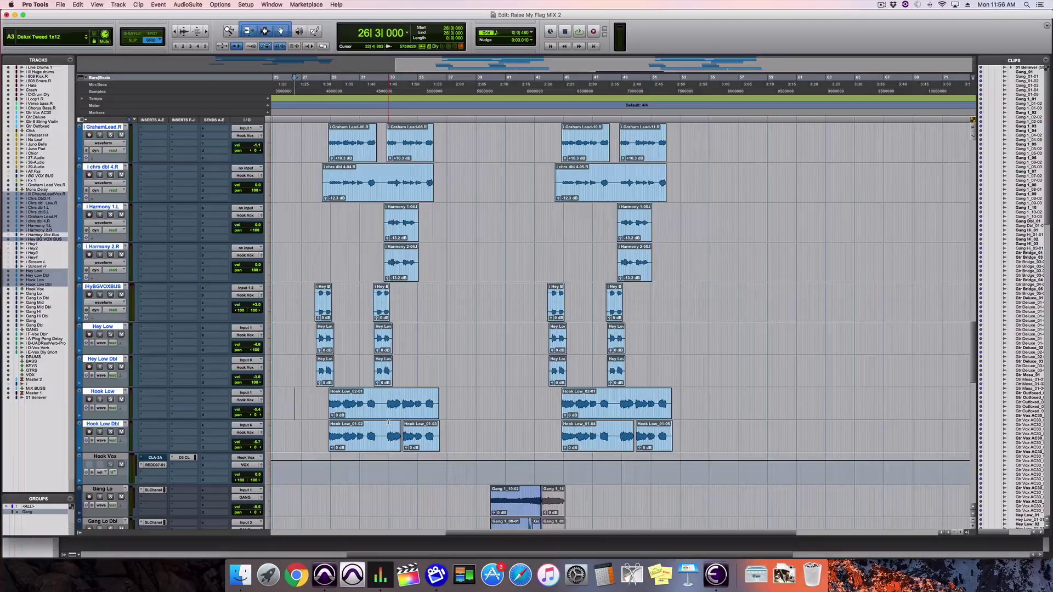
{"action": "scroll", "coordinate": [389, 421], "scroll_direction": "up", "scroll_amount": 2}
{"action": "scroll", "coordinate": [389, 421], "scroll_direction": "up", "scroll_amount": 2}
{"action": "scroll", "coordinate": [390, 421], "scroll_direction": "up", "scroll_amount": 2}
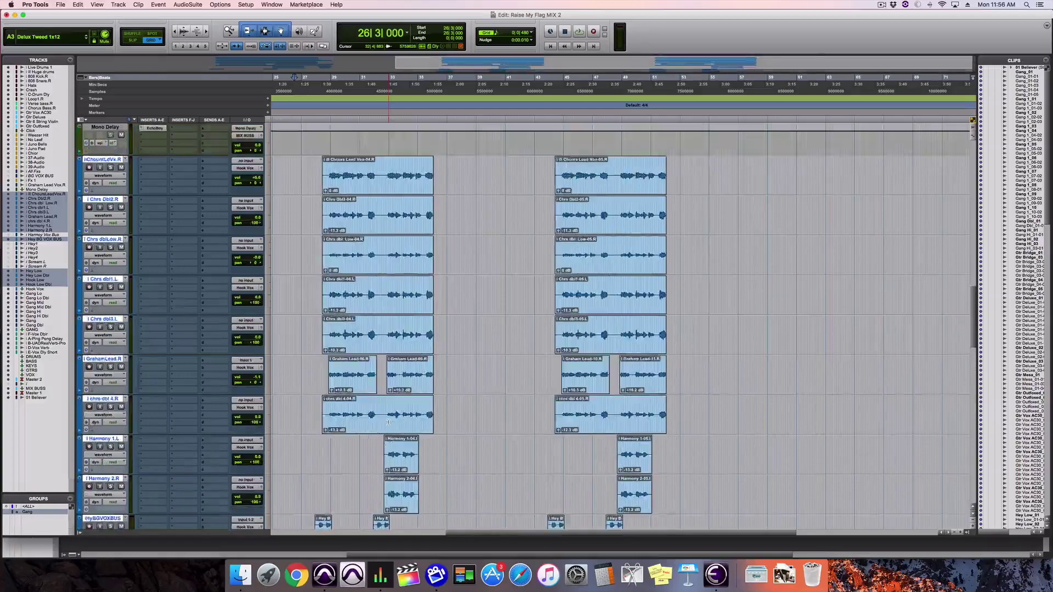
{"action": "scroll", "coordinate": [390, 422], "scroll_direction": "up", "scroll_amount": 2}
{"action": "scroll", "coordinate": [390, 421], "scroll_direction": "down", "scroll_amount": 3}
{"action": "scroll", "coordinate": [389, 422], "scroll_direction": "down", "scroll_amount": 3}
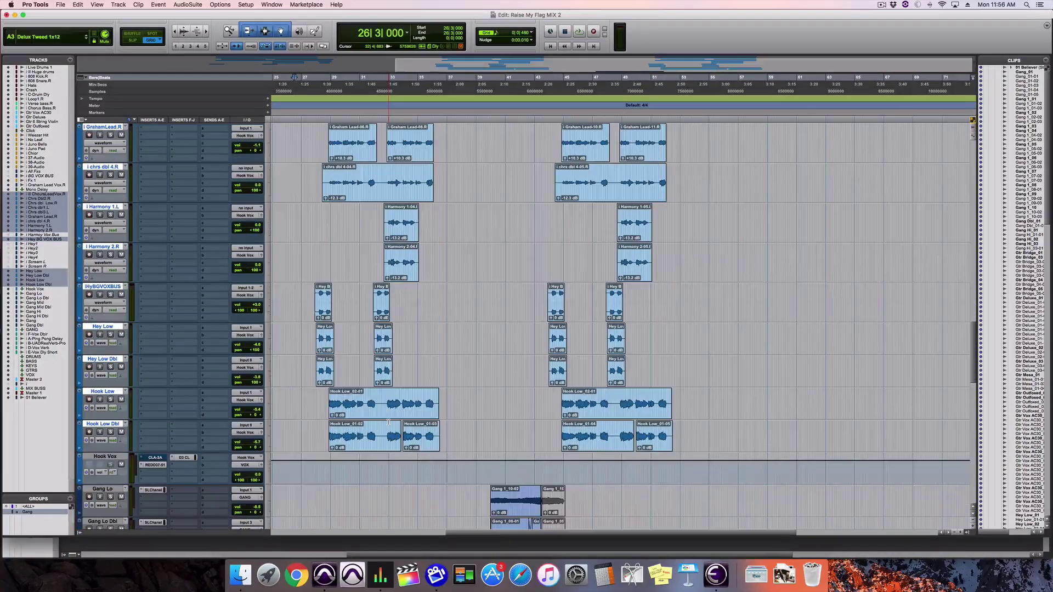
- Audition the hook section, then switch to the Mix window showing the Hook Vox aux
{"action": "key", "text": "space"}
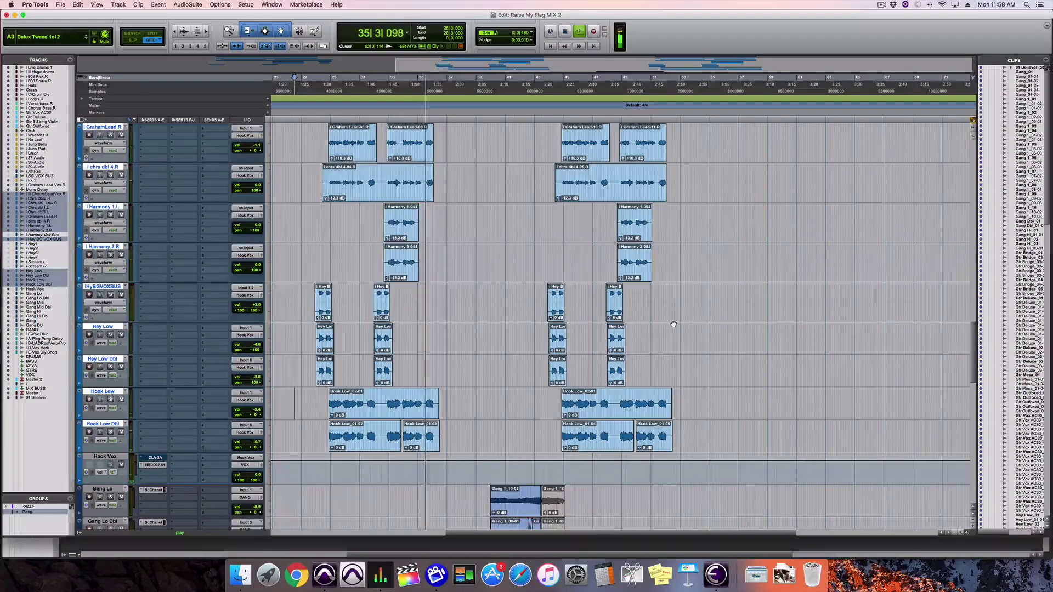
{"action": "key", "text": "space"}
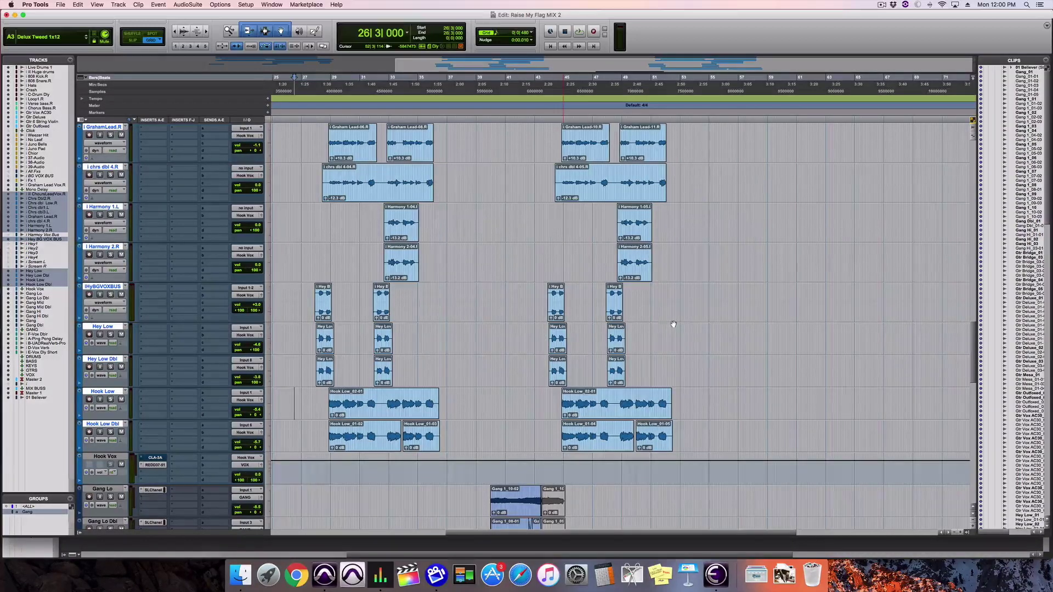
{"action": "key", "text": "super+equal"}
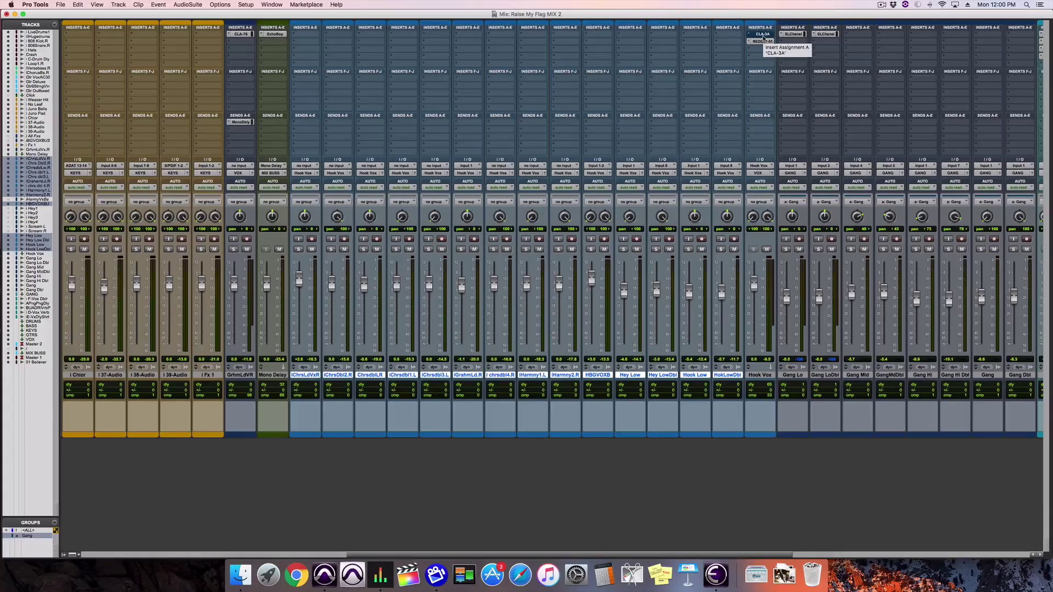
- Switch from the Mix window back to the Edit window timeline
{"action": "key", "text": "super+equal"}
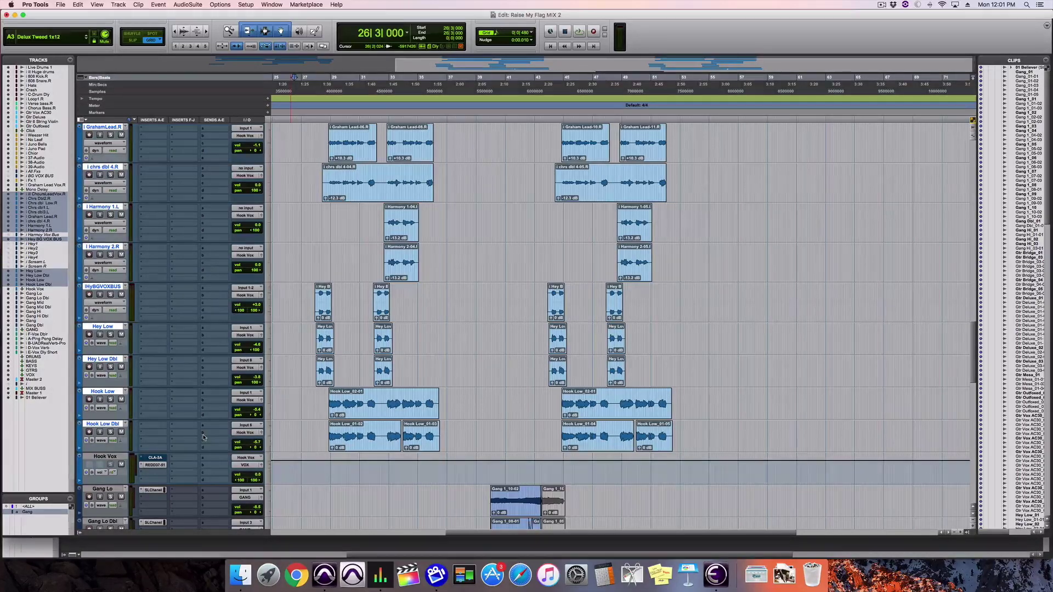
- Set the playback start at bar 28 on Hook Low and play the hook vocals
{"action": "left_click", "coordinate": [317, 394]}
{"action": "key", "text": "super+equal"}
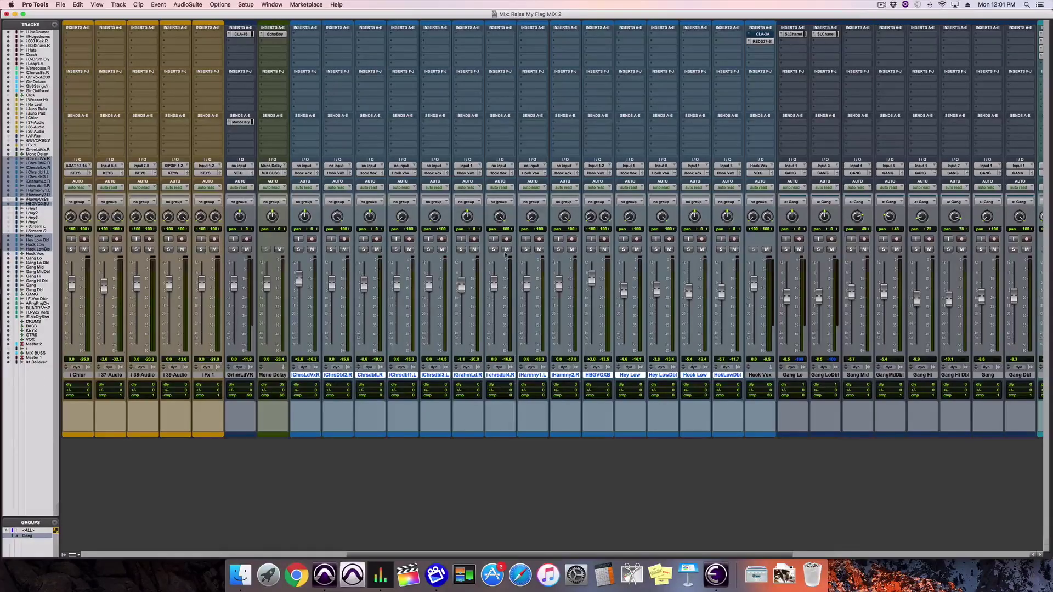
{"action": "key", "text": "ctrl+equal"}
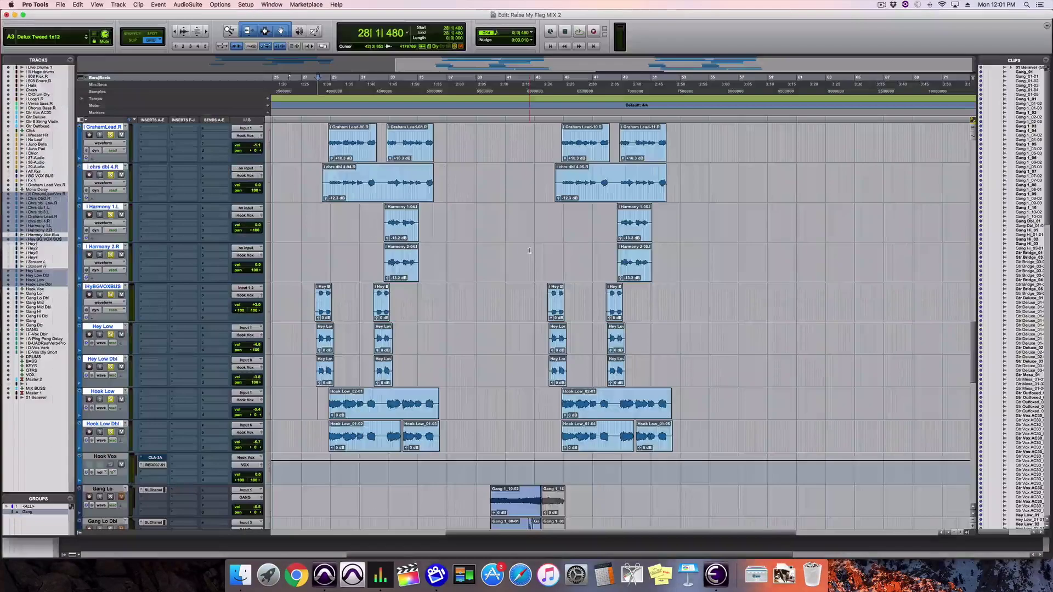
{"action": "key", "text": "space"}
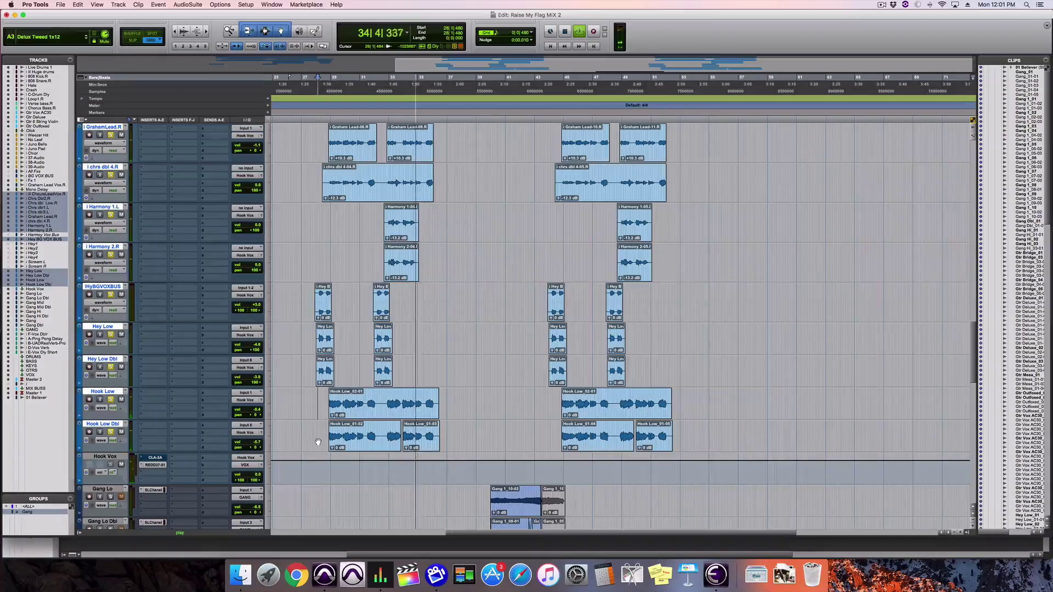
- Zoom in on Hook Low_02-01 and play a short passage from inside the clip
{"action": "key", "text": "space"}
{"action": "key", "text": "super+bracketright"}
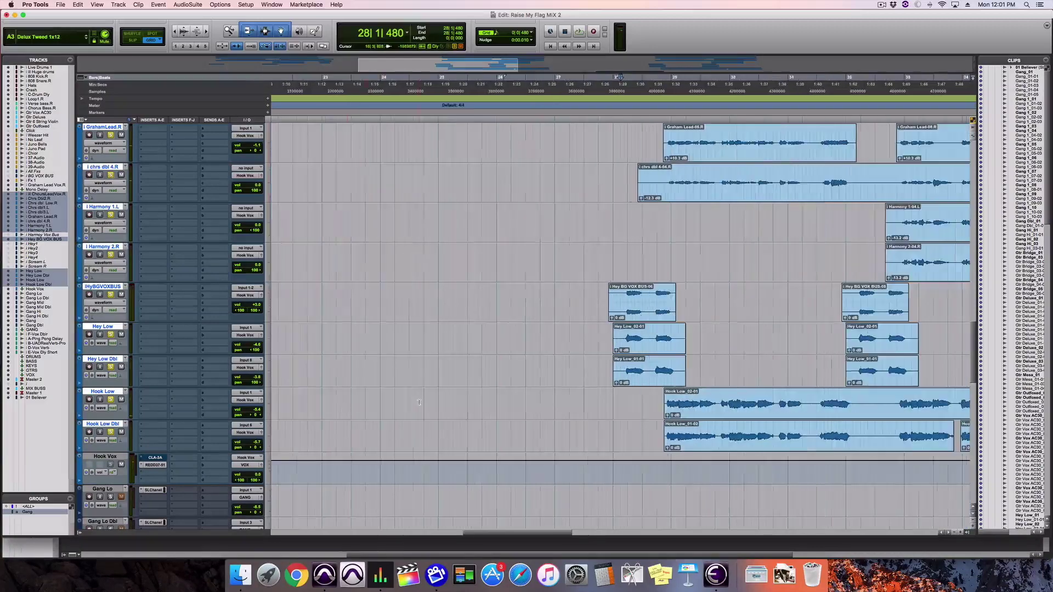
{"action": "scroll", "coordinate": [719, 372], "scroll_direction": "right", "scroll_amount": 3}
{"action": "scroll", "coordinate": [699, 378], "scroll_direction": "right", "scroll_amount": 3}
{"action": "scroll", "coordinate": [658, 391], "scroll_direction": "right", "scroll_amount": 3}
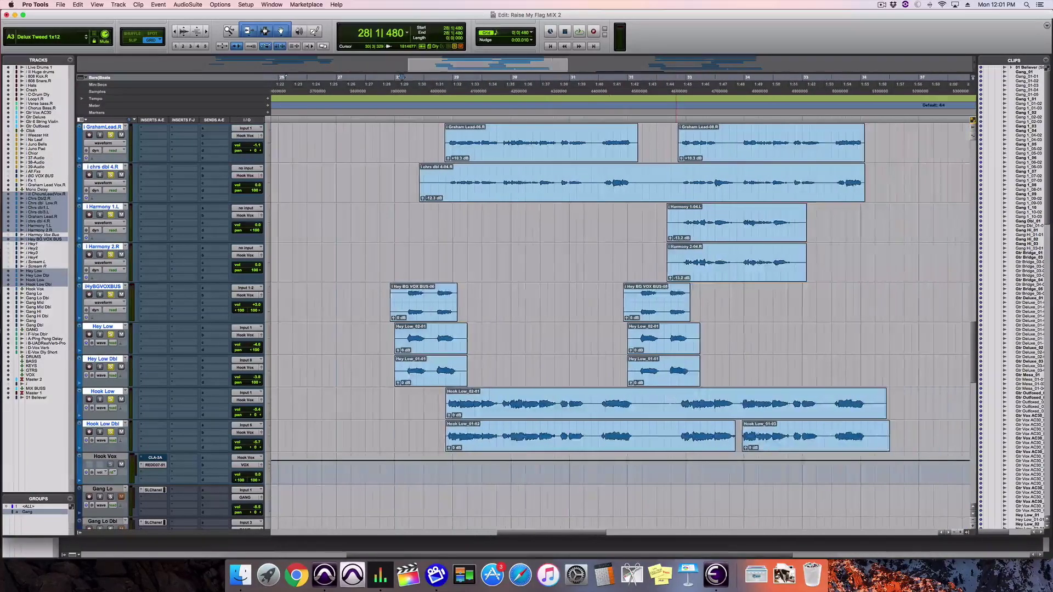
{"action": "key", "text": "super+bracketright"}
{"action": "scroll", "coordinate": [594, 409], "scroll_direction": "right", "scroll_amount": 1}
{"action": "scroll", "coordinate": [637, 399], "scroll_direction": "right", "scroll_amount": 5}
{"action": "scroll", "coordinate": [679, 388], "scroll_direction": "right", "scroll_amount": 2}
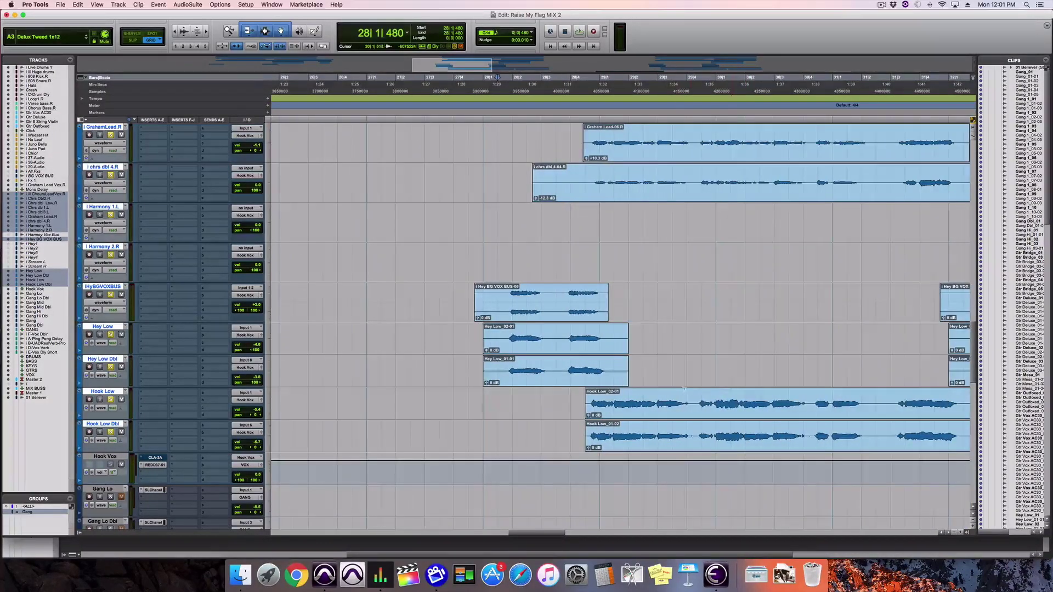
{"action": "left_click_drag", "start_coordinate": [672, 402], "coordinate": [687, 403]}
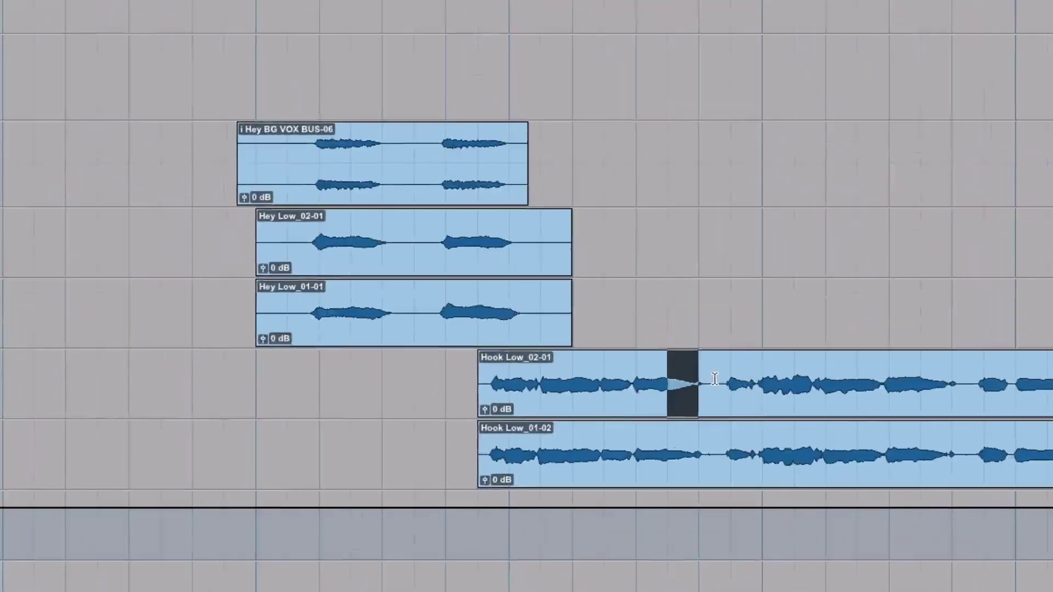
{"action": "left_click", "coordinate": [707, 377]}
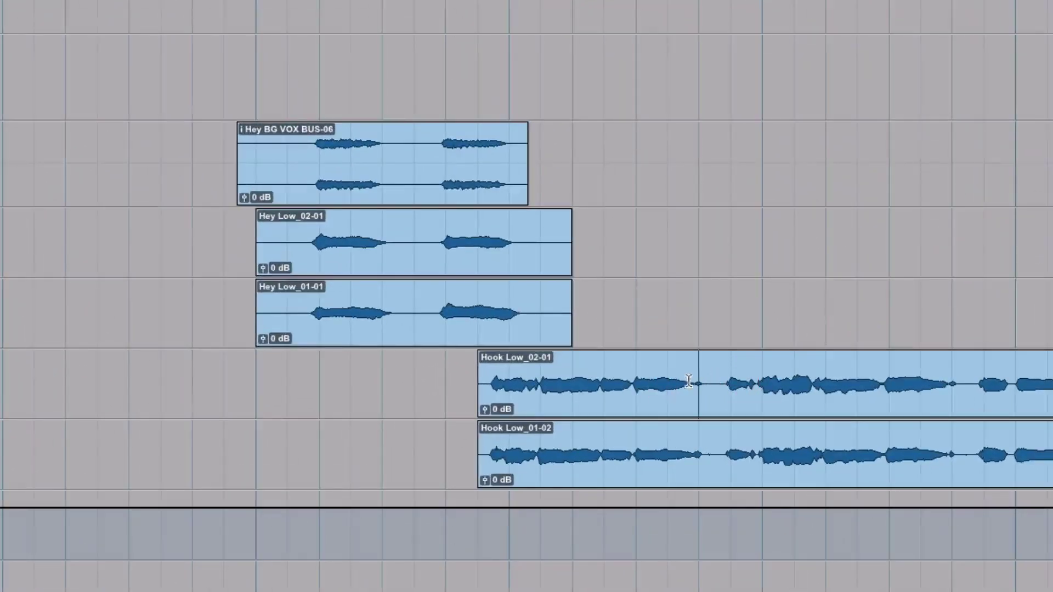
{"action": "left_click", "coordinate": [605, 378]}
{"action": "key", "text": "space"}
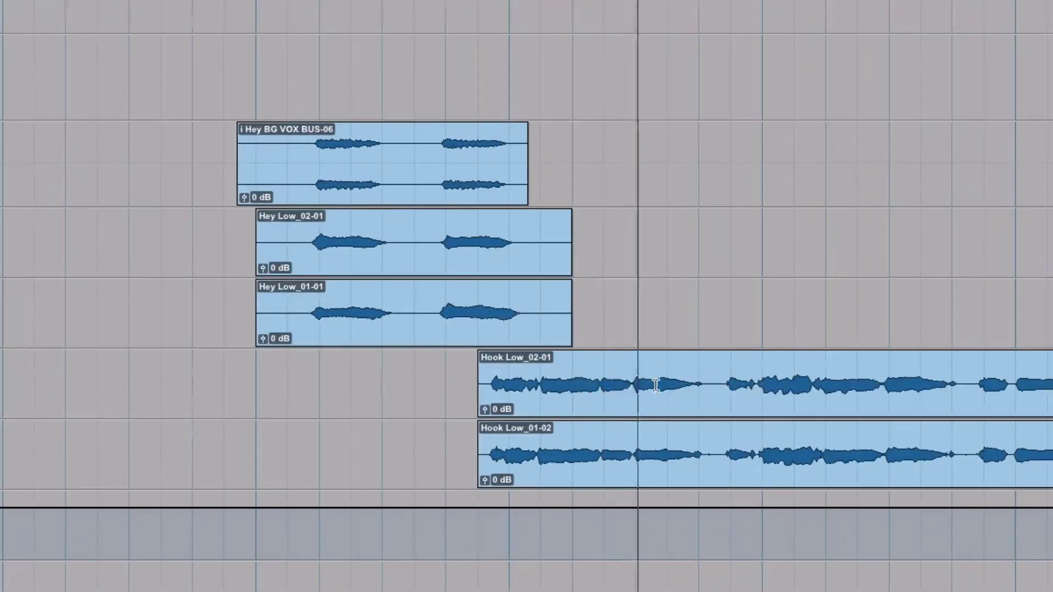
{"action": "key", "text": "space"}
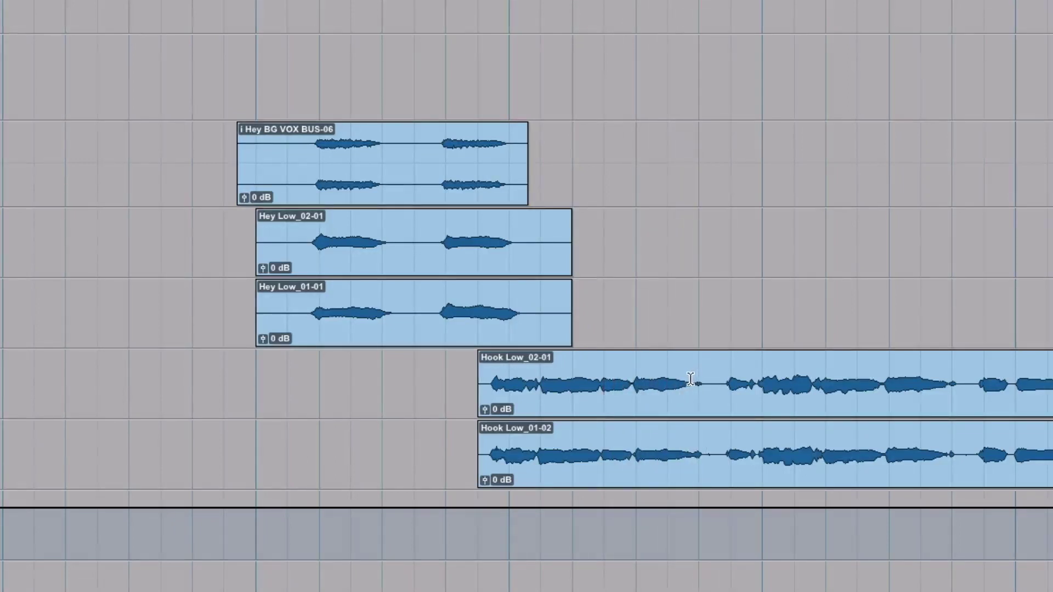
- Replay the hook vocals, then bring up the CLA-3A on the Hook Vox aux
{"action": "left_click_drag", "start_coordinate": [731, 378], "coordinate": [762, 380]}
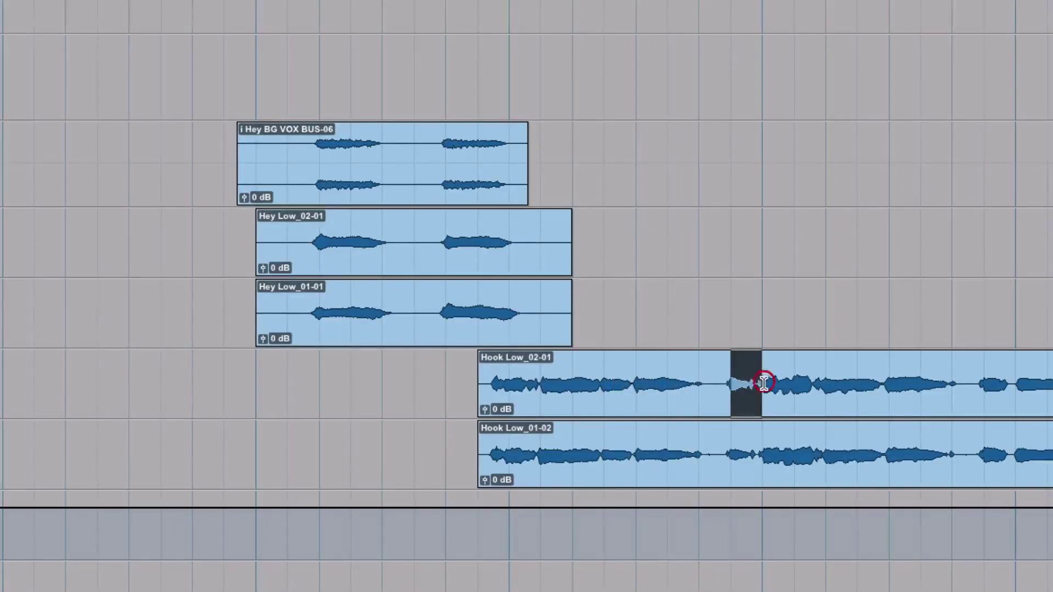
{"action": "left_click", "coordinate": [717, 378]}
{"action": "key", "text": "space"}
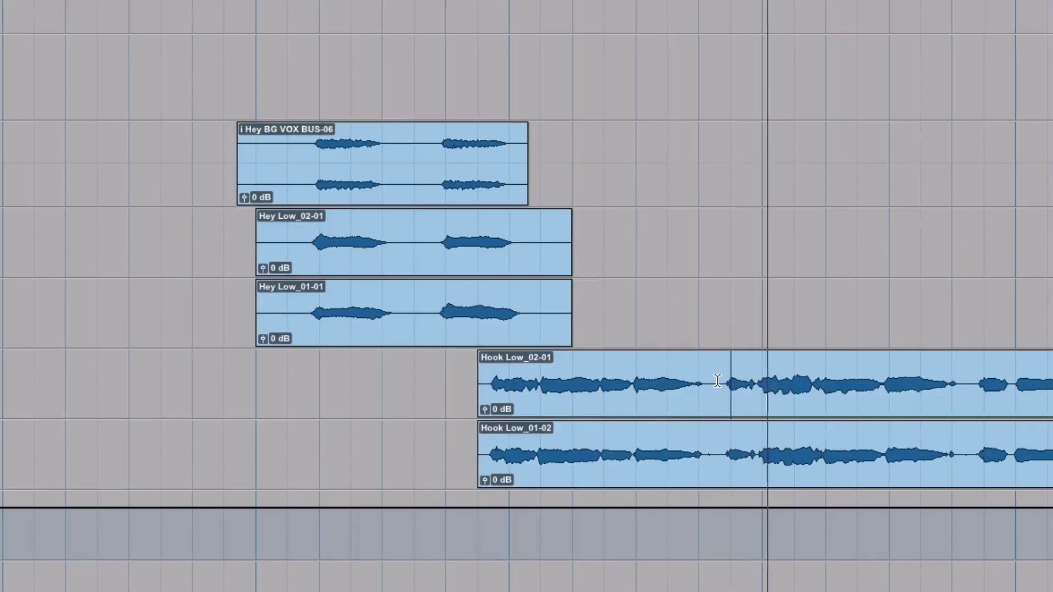
{"action": "key", "text": "space"}
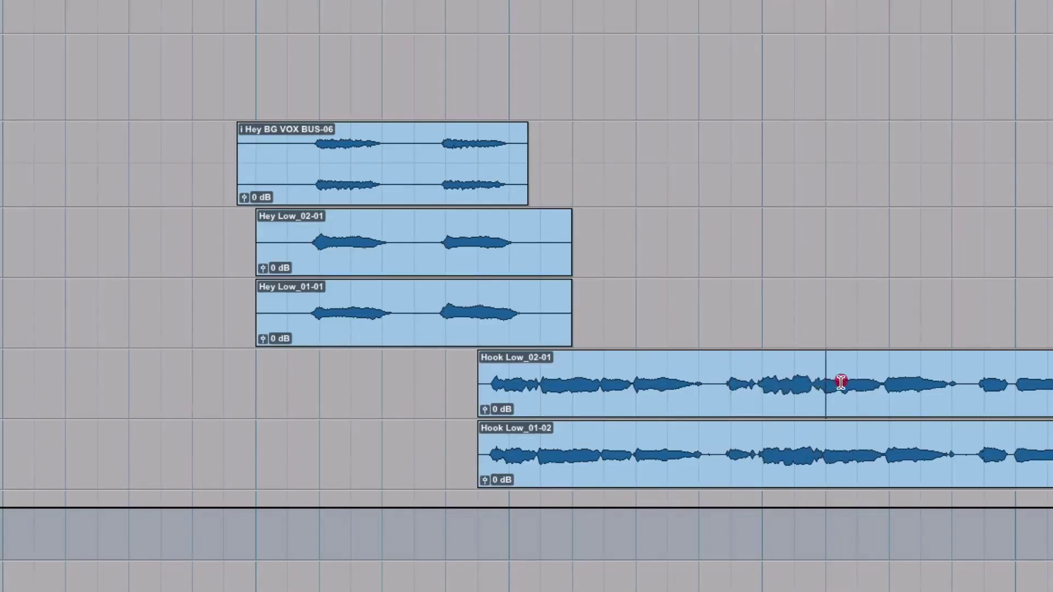
{"action": "left_click", "coordinate": [854, 383]}
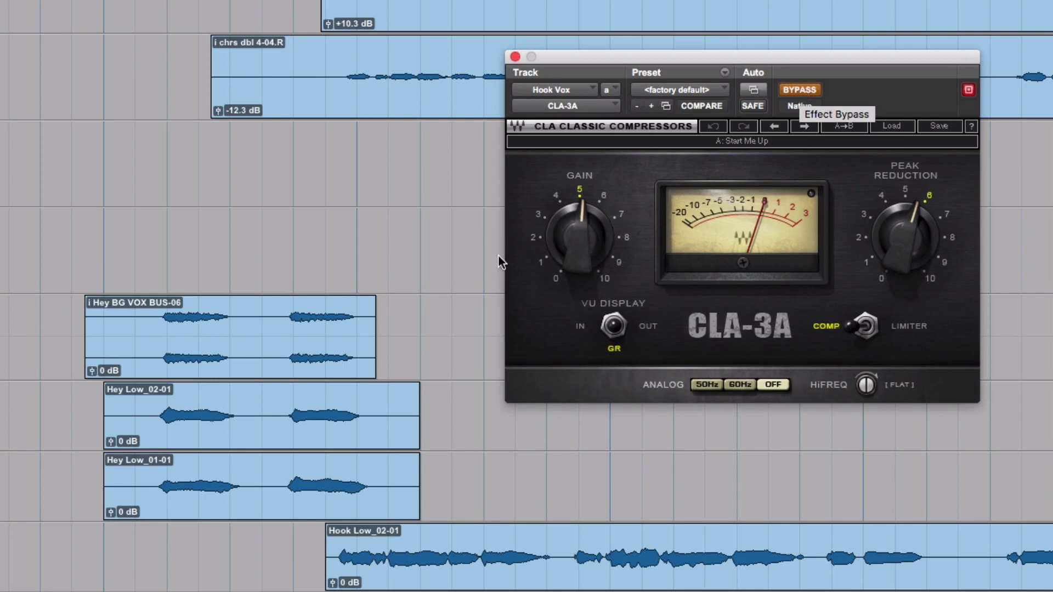
- Take the Hook Vox CLA-3A out of bypass so it compresses during playback
{"action": "left_click", "coordinate": [111, 549]}
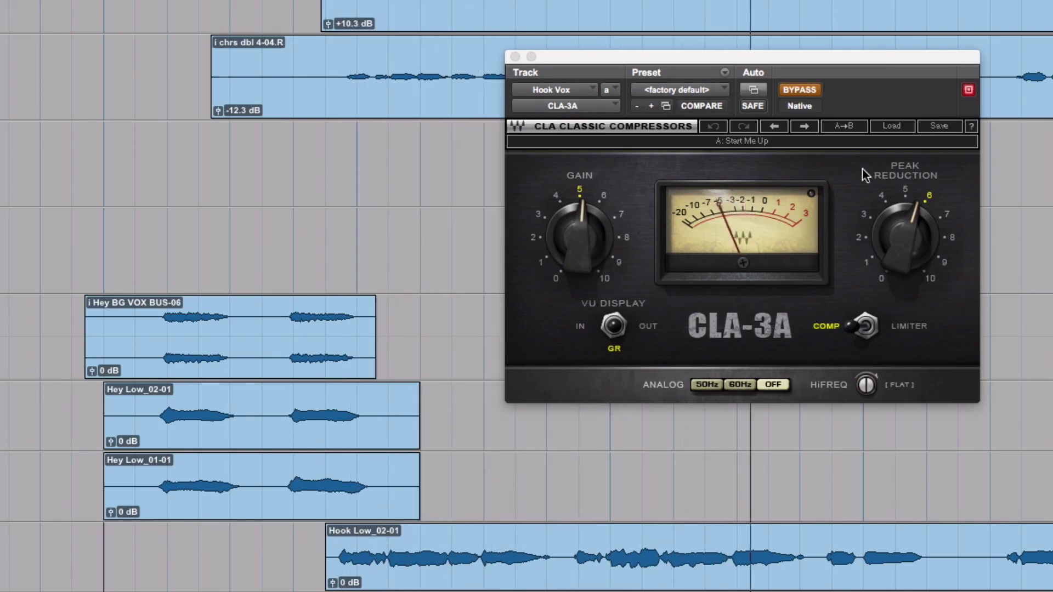
{"action": "left_click", "coordinate": [813, 89]}
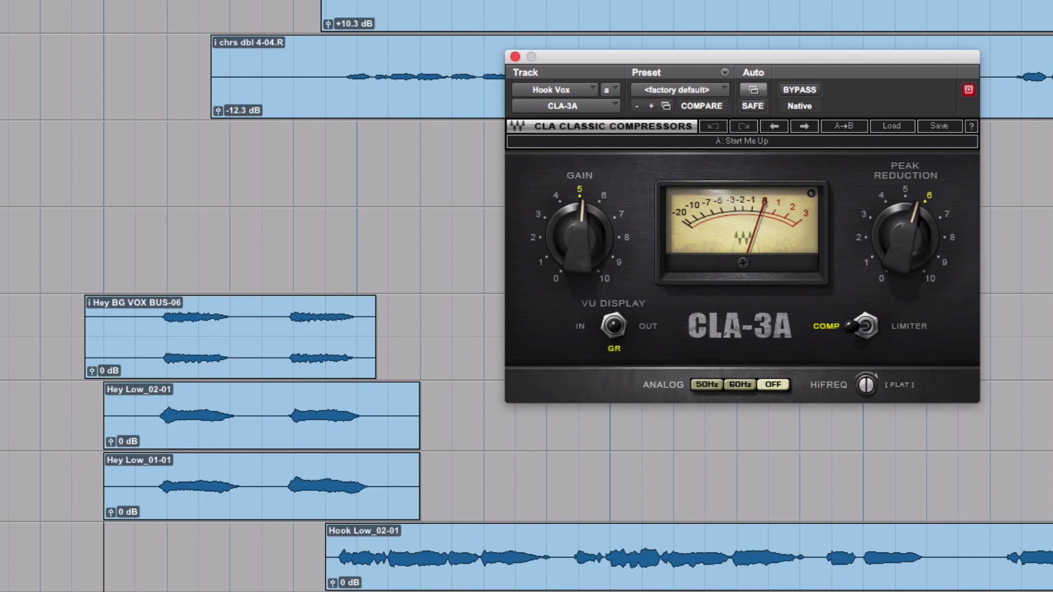
- A/B the CLA-3A against uncompressed hook vocals, ending with the compressor bypassed
{"action": "left_click", "coordinate": [807, 89]}
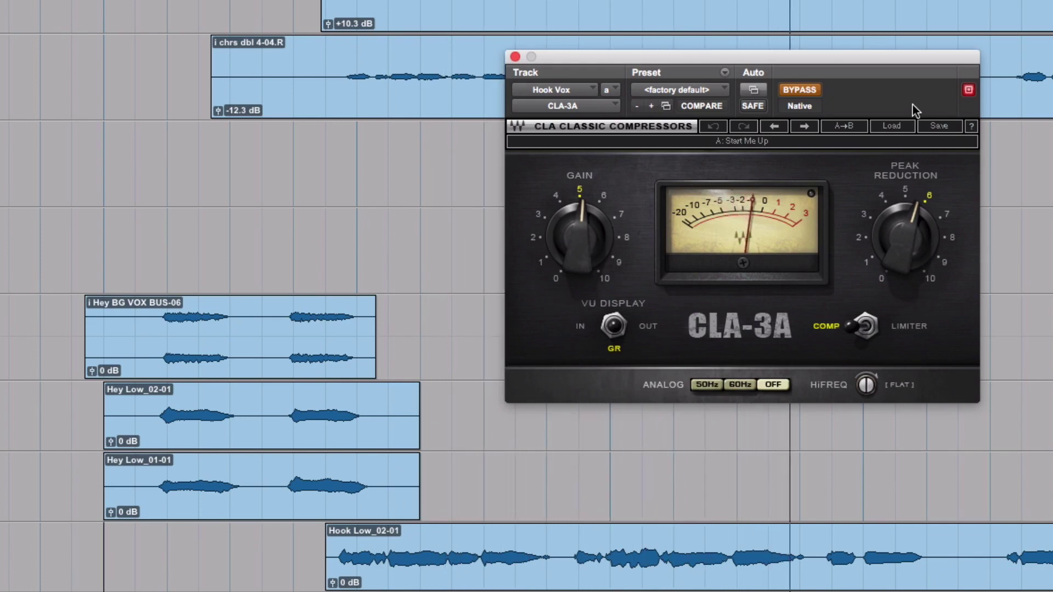
{"action": "left_click", "coordinate": [816, 84]}
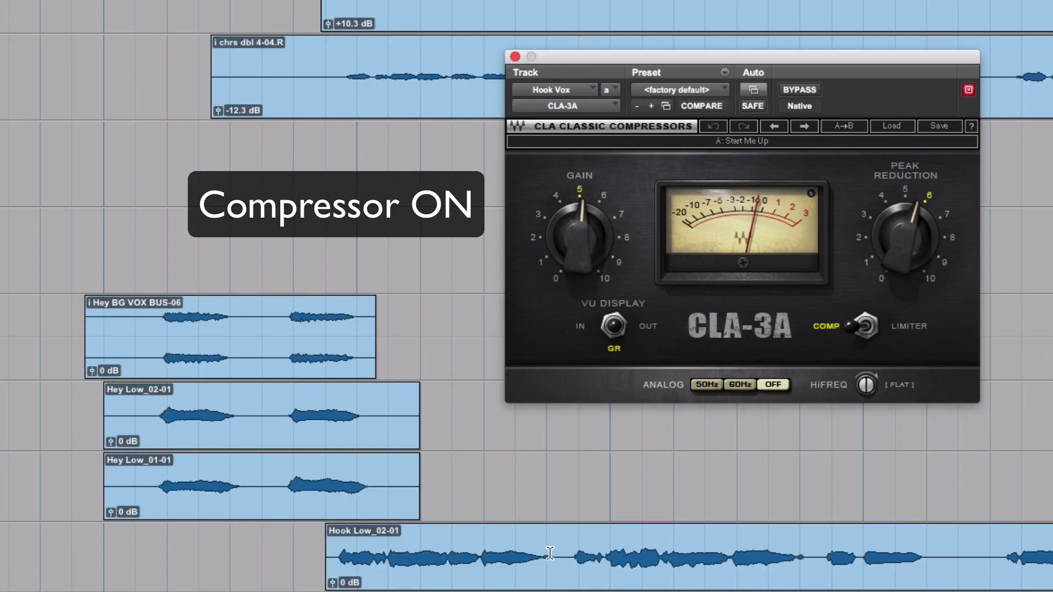
{"action": "right_click", "coordinate": [579, 540]}
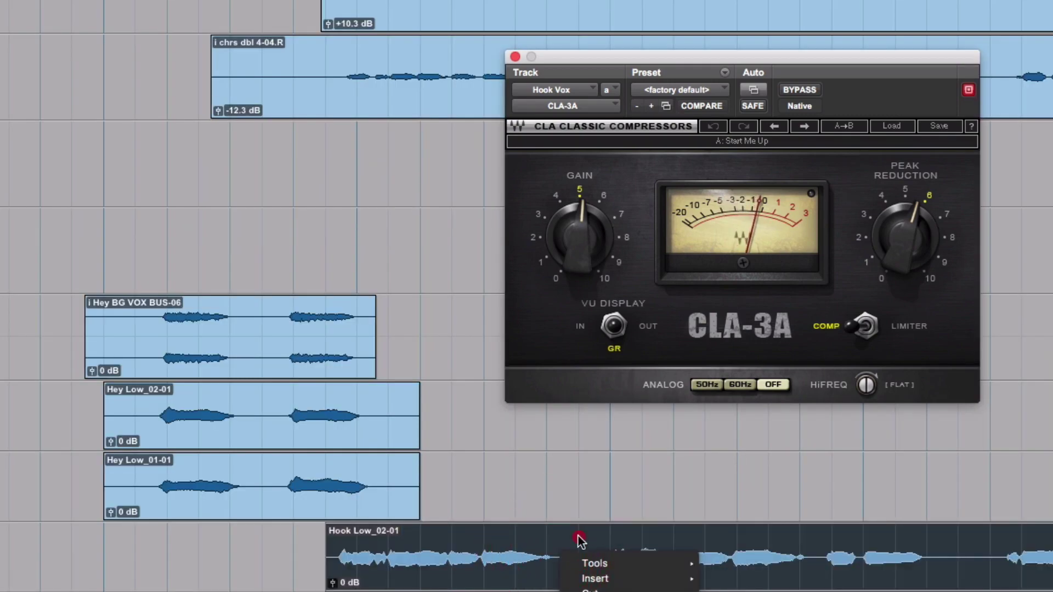
{"action": "left_click", "coordinate": [574, 538]}
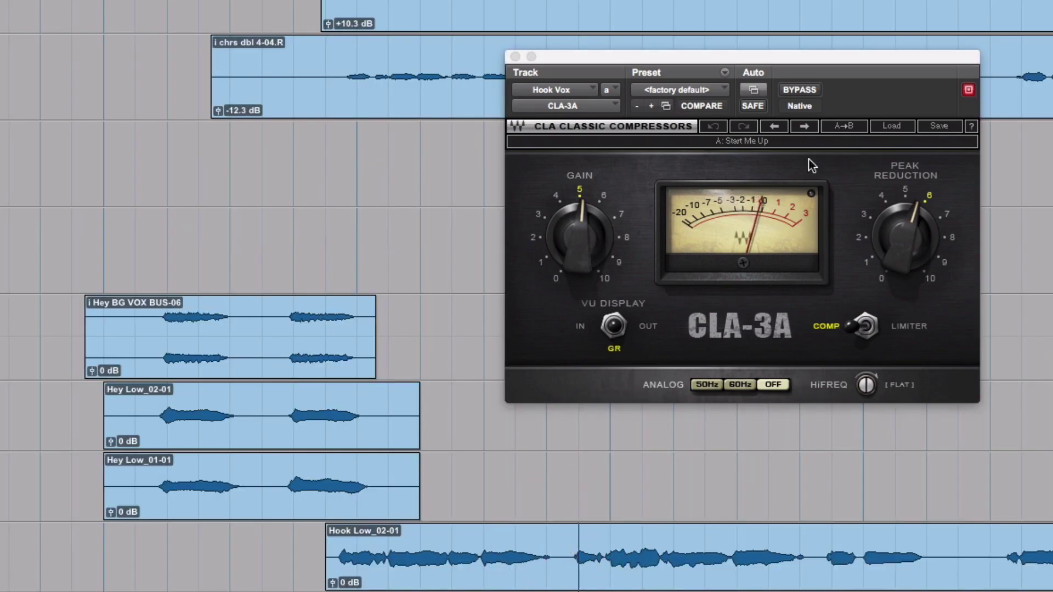
{"action": "left_click", "coordinate": [809, 90]}
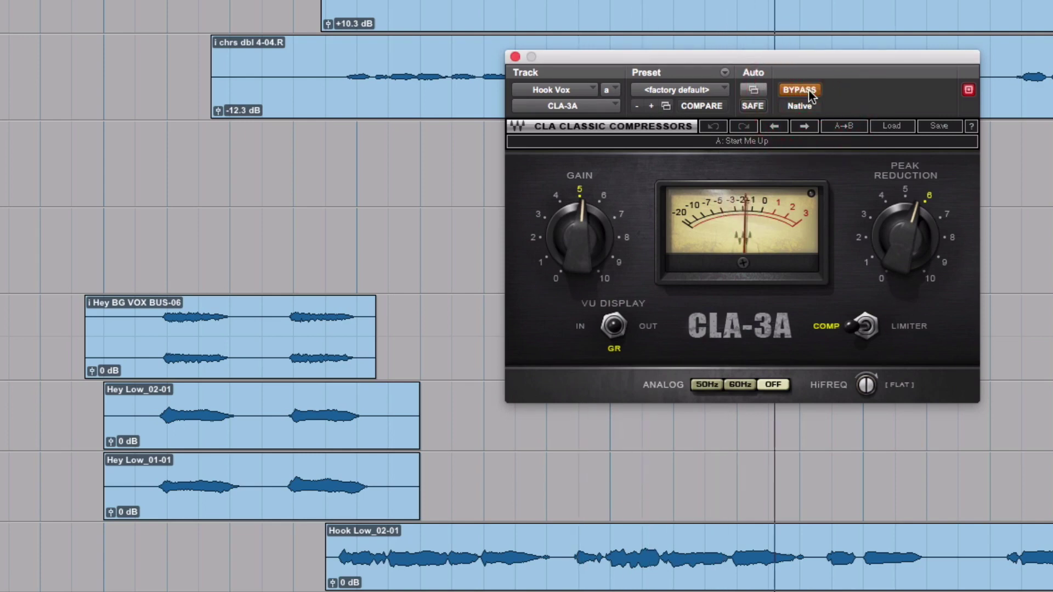
{"action": "left_click", "coordinate": [808, 91]}
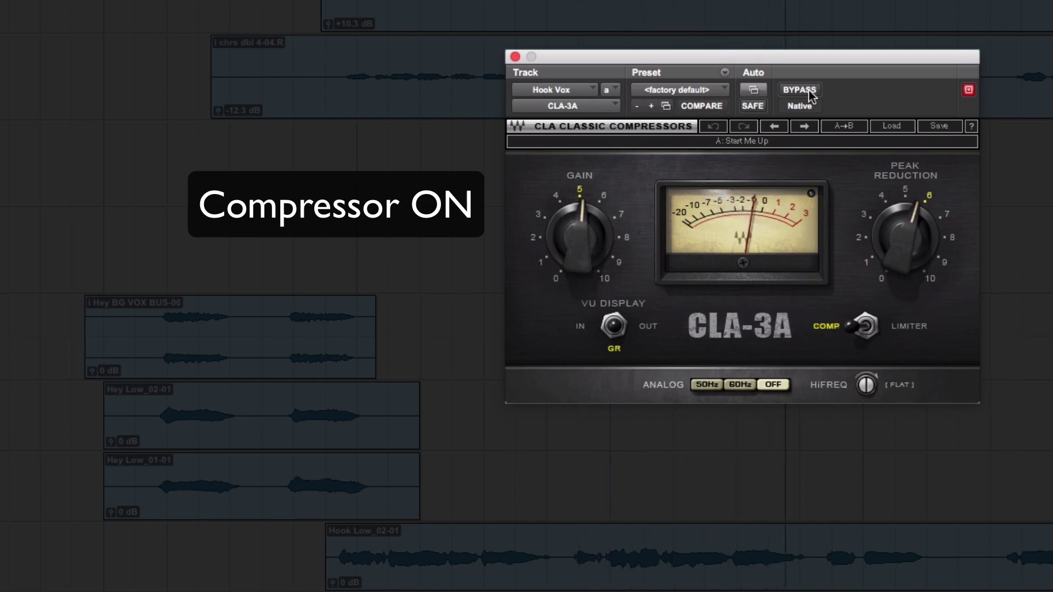
{"action": "left_click", "coordinate": [810, 93]}
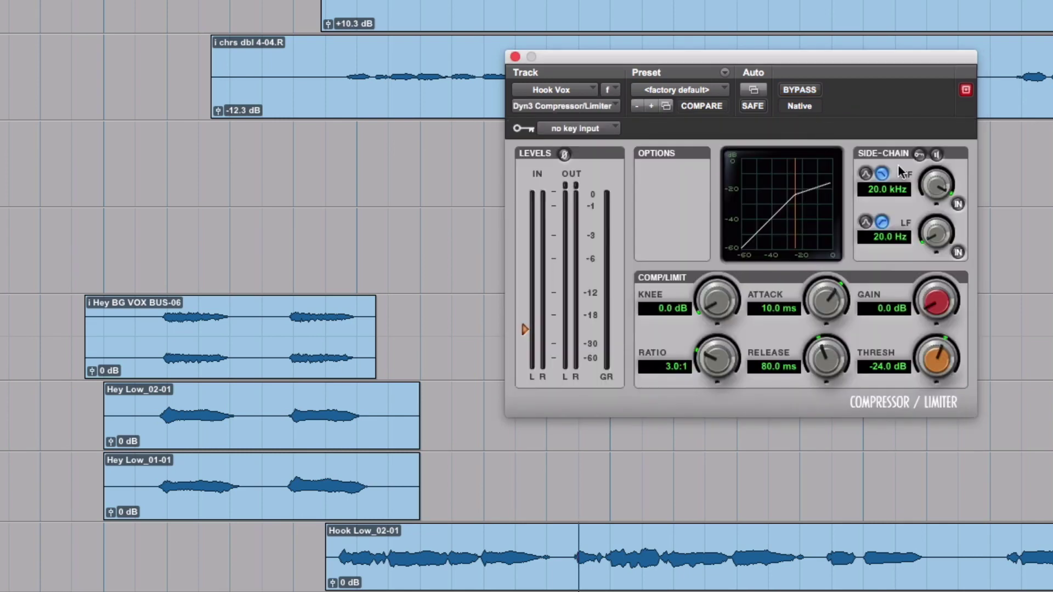
- Set the Dyn3 threshold to -6.2 dB and move the CLA-3A window left
{"action": "left_click_drag", "start_coordinate": [939, 354], "coordinate": [934, 306]}
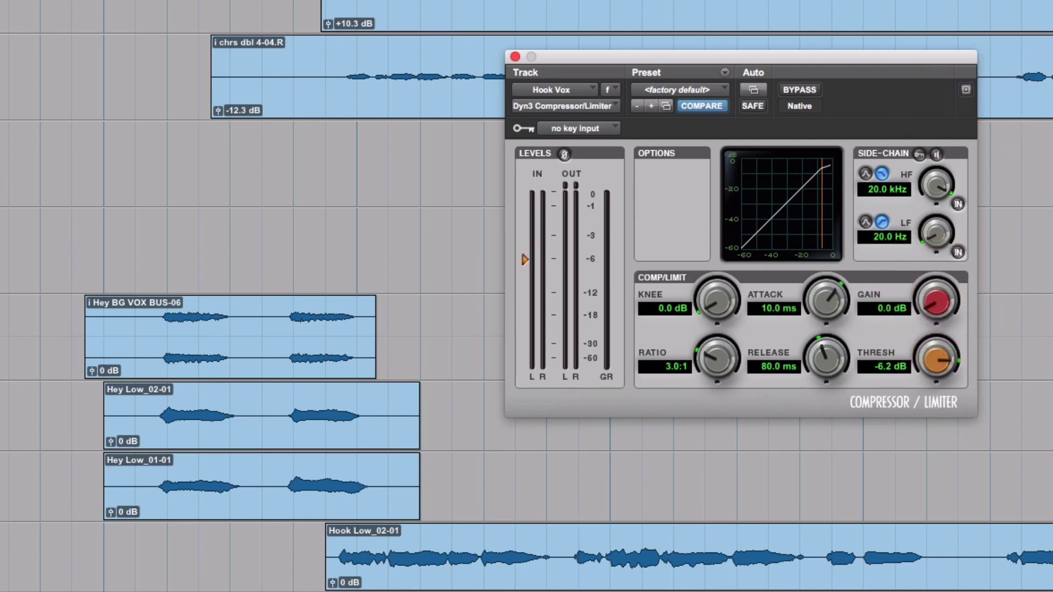
{"action": "left_click_drag", "start_coordinate": [637, 56], "coordinate": [152, 63]}
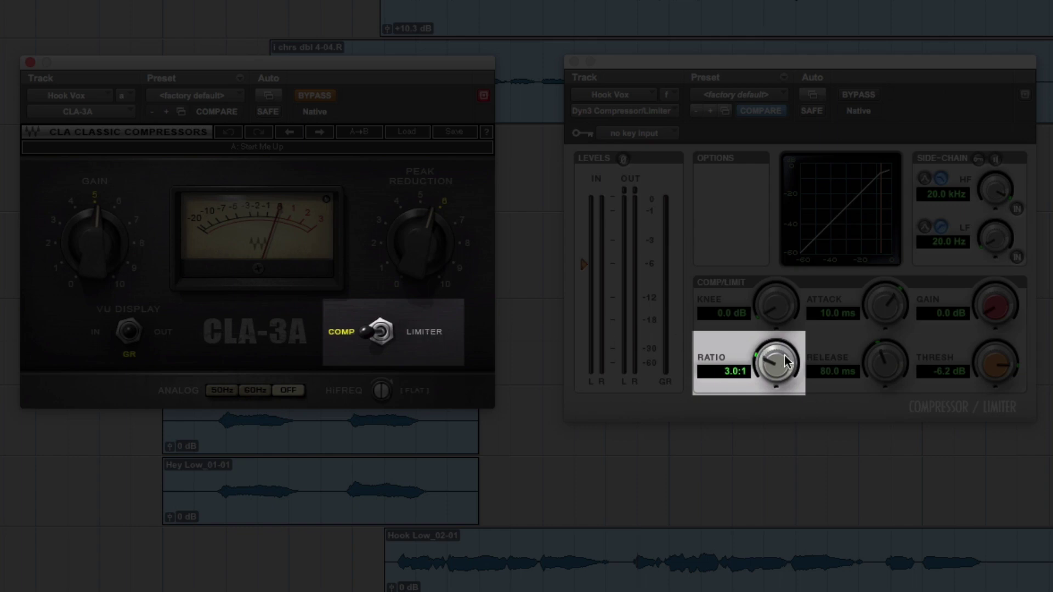
- Raise the Dyn3 ratio slightly above 3:1, close Dyn3, and move CLA-3A right
{"action": "mouse_move", "coordinate": [777, 366]}
{"action": "left_mouse_down"}
{"action": "mouse_move", "coordinate": [764, 433]}
{"action": "mouse_move", "coordinate": [783, 284]}
{"action": "mouse_move", "coordinate": [776, 411]}
{"action": "mouse_move", "coordinate": [770, 387]}
{"action": "left_mouse_up"}
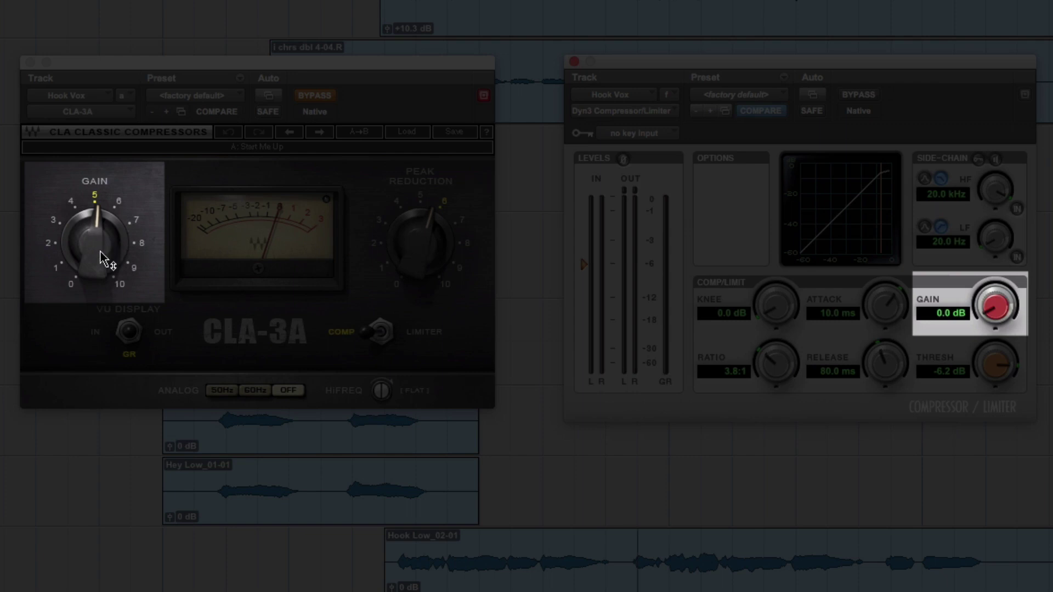
{"action": "mouse_move", "coordinate": [94, 239]}
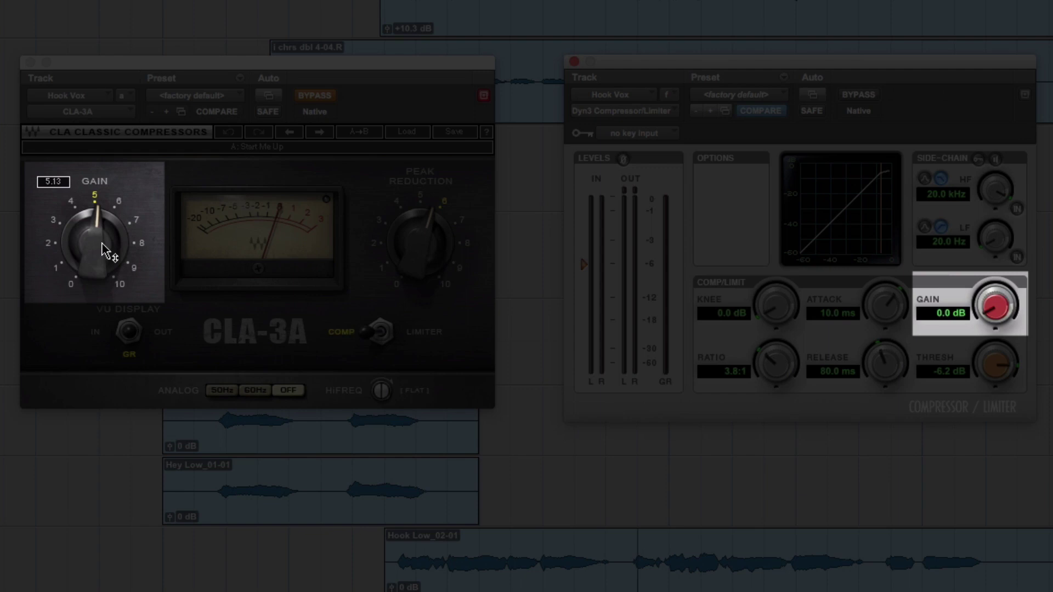
{"action": "left_click", "coordinate": [574, 61]}
{"action": "left_click_drag", "start_coordinate": [376, 70], "coordinate": [856, 111]}
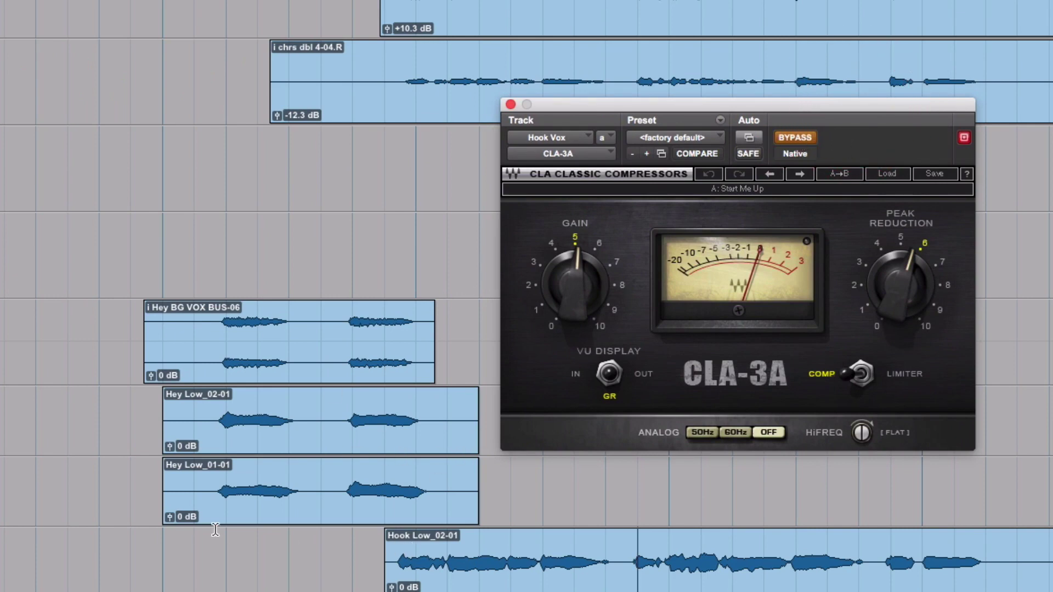
{"action": "left_click", "coordinate": [164, 548]}
{"action": "key", "text": "space"}
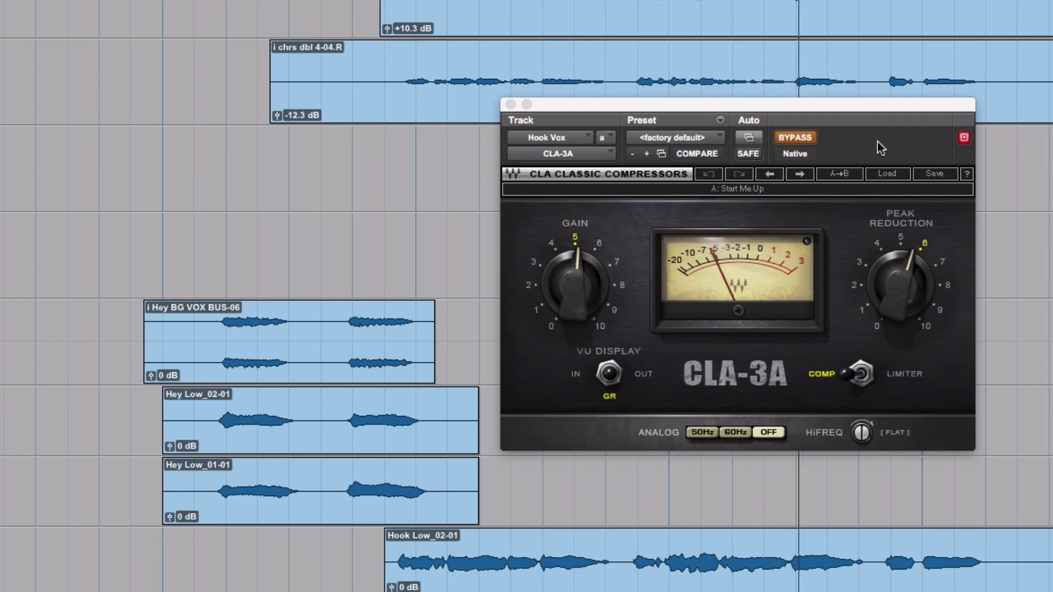
- Switch the Hook Vox CLA-3A back on with its settings unchanged
{"action": "left_click", "coordinate": [805, 138]}
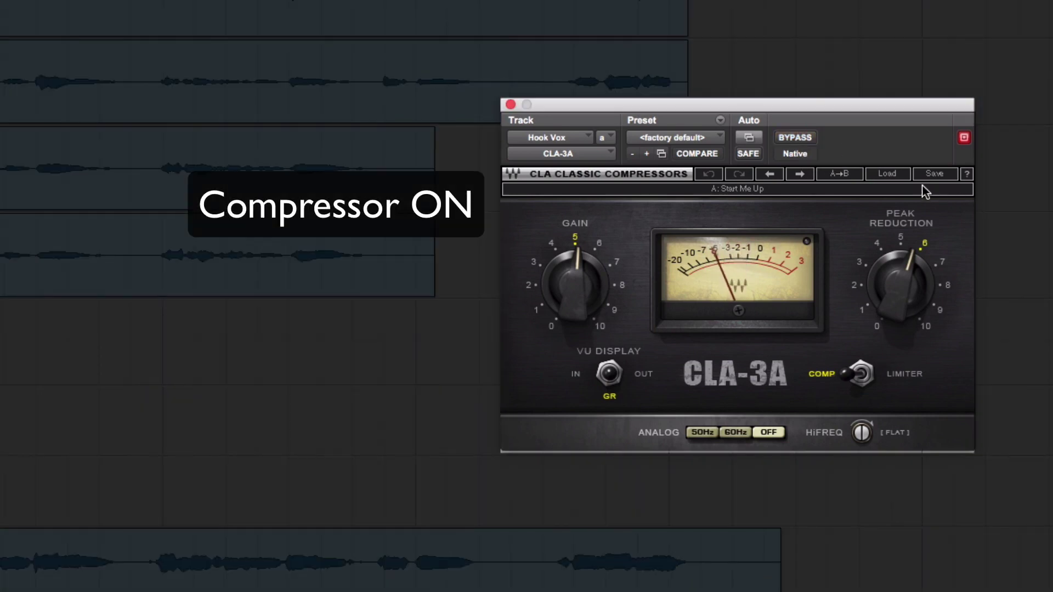